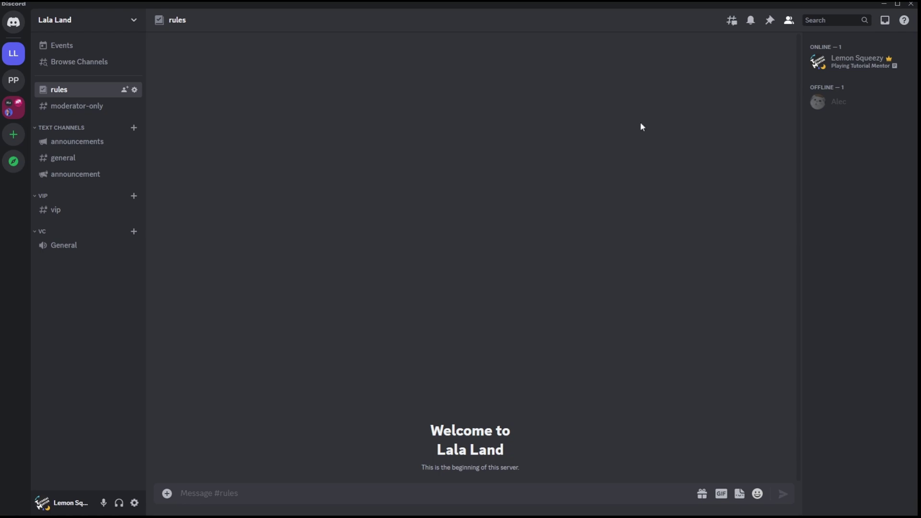
Check that activity status display and sharing are on in User Settings' Activity Privacy, then leave settings
click(134, 503)
scroll(250, 360, down, 3)
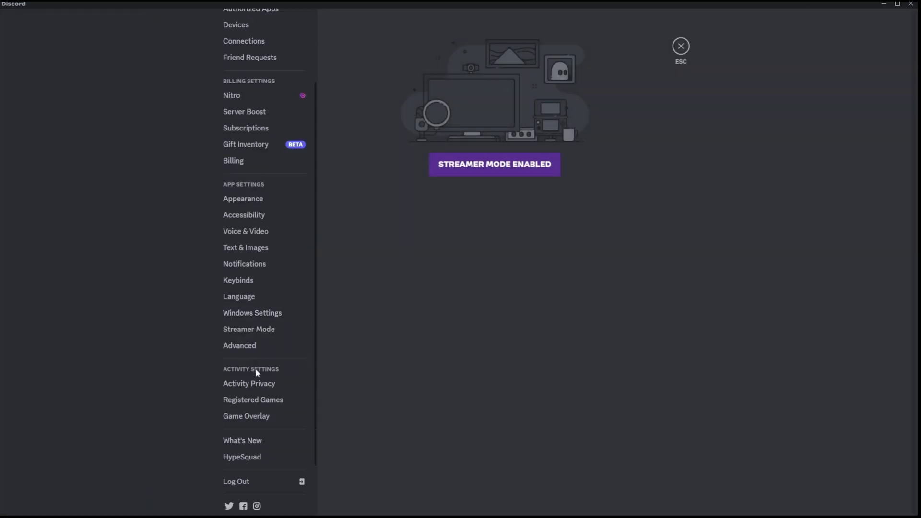
click(258, 389)
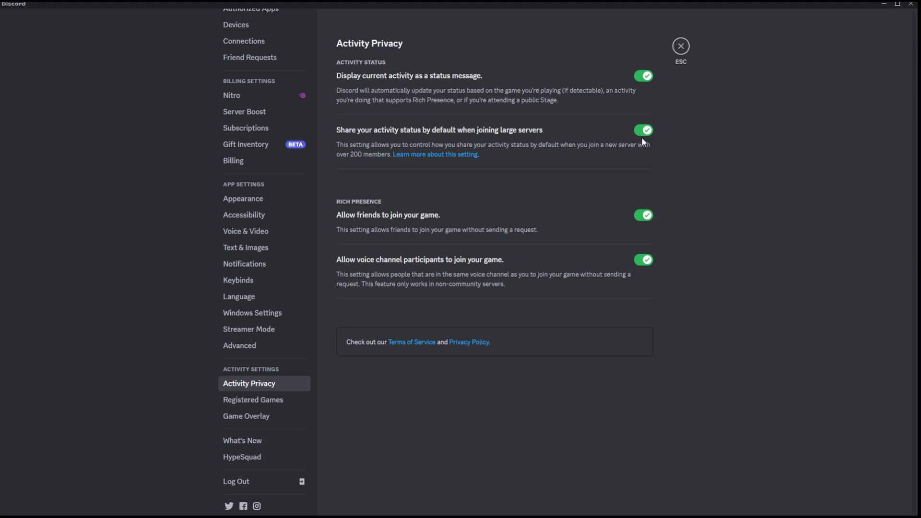
key(Escape)
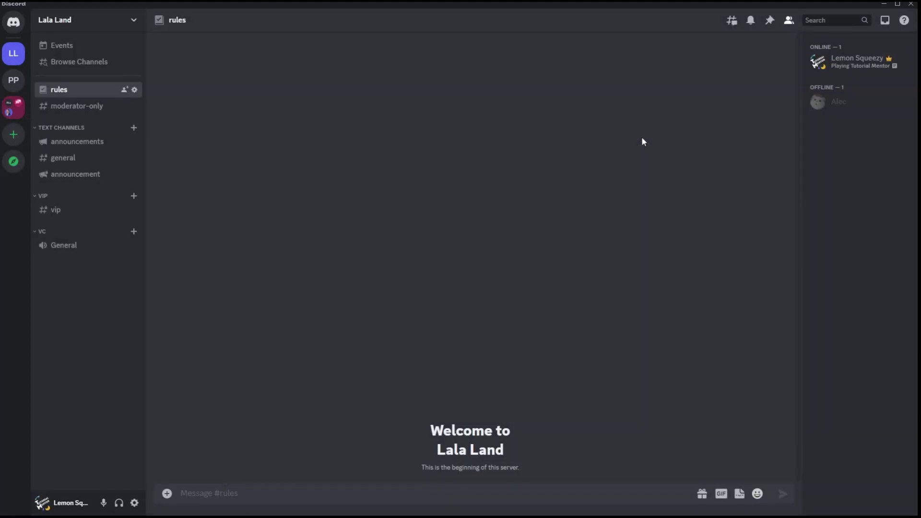
Bring up the context menu for the Lala Land (LL) server icon
right_click(17, 56)
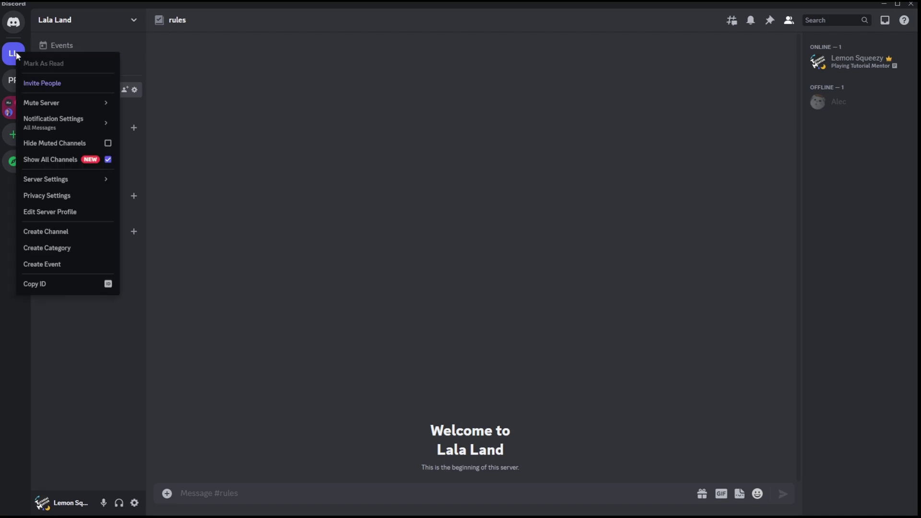
Turn off Activity Status sharing in Lala Land's Privacy Settings, leaving the other options on
click(47, 195)
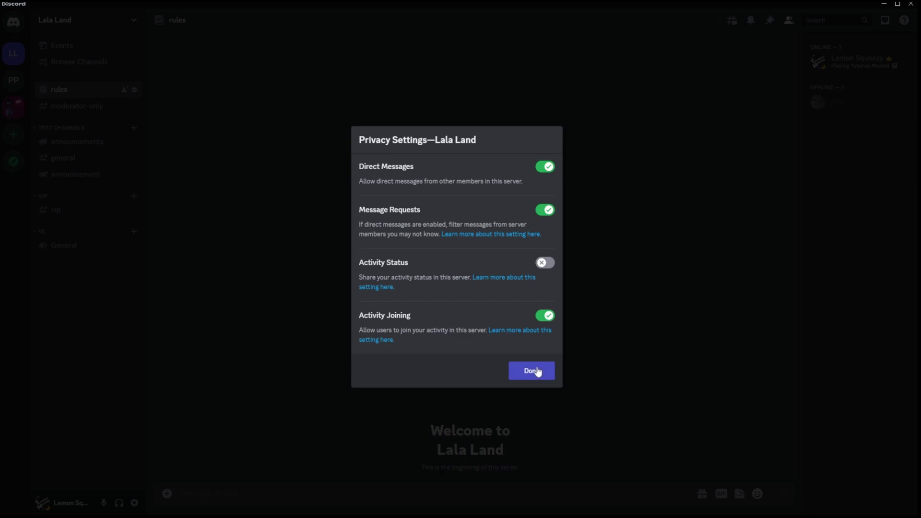
Close the Privacy Settings—Lala Land dialog with Done to return to the rules channel
click(537, 371)
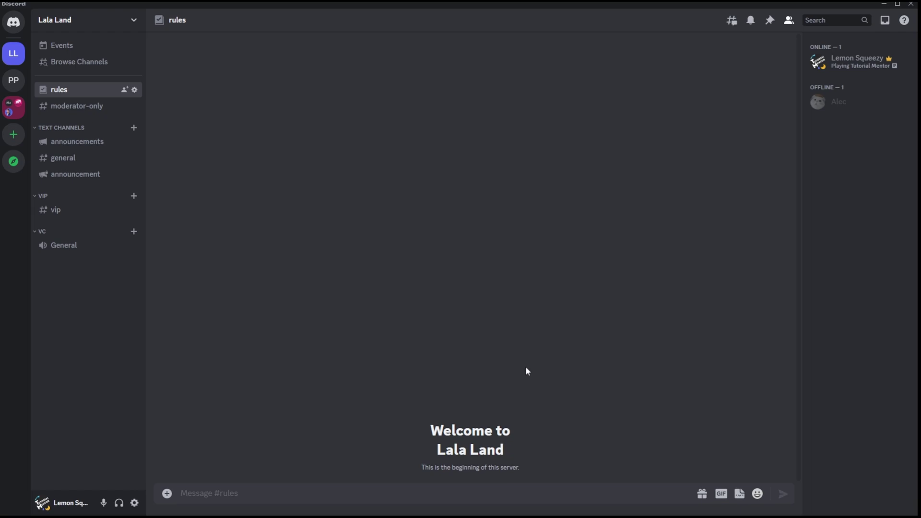